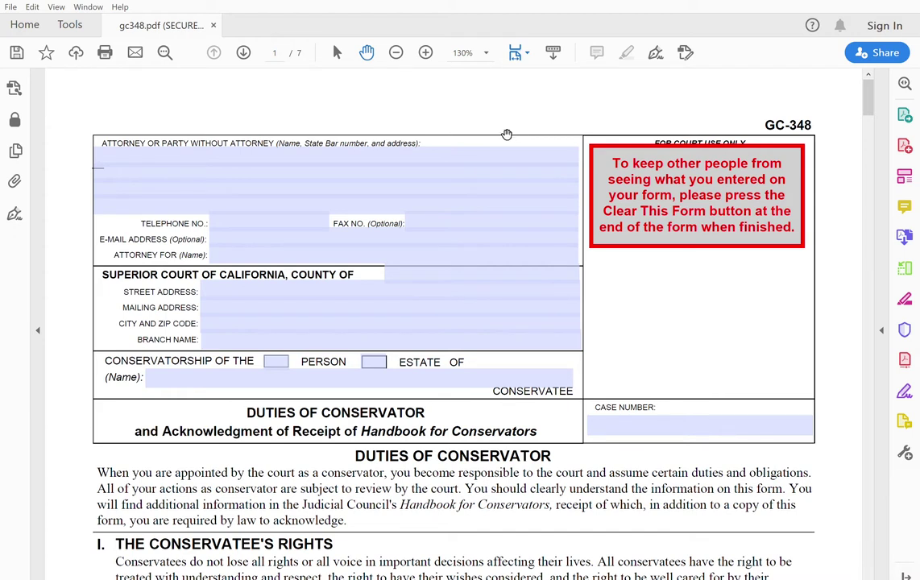
Enter the filer's name, 'In Pro Per' as Attorney For, and the two mailing address lines.
left_click(435, 155)
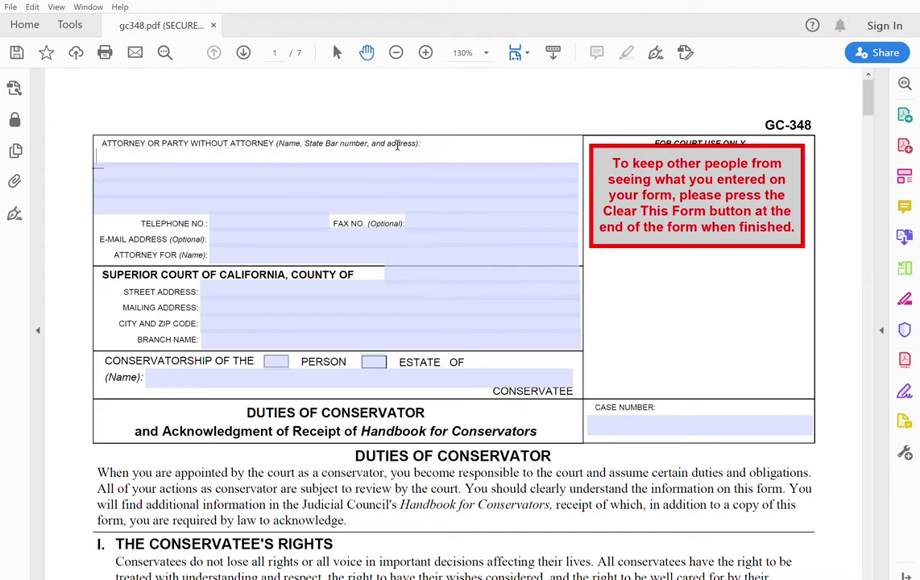
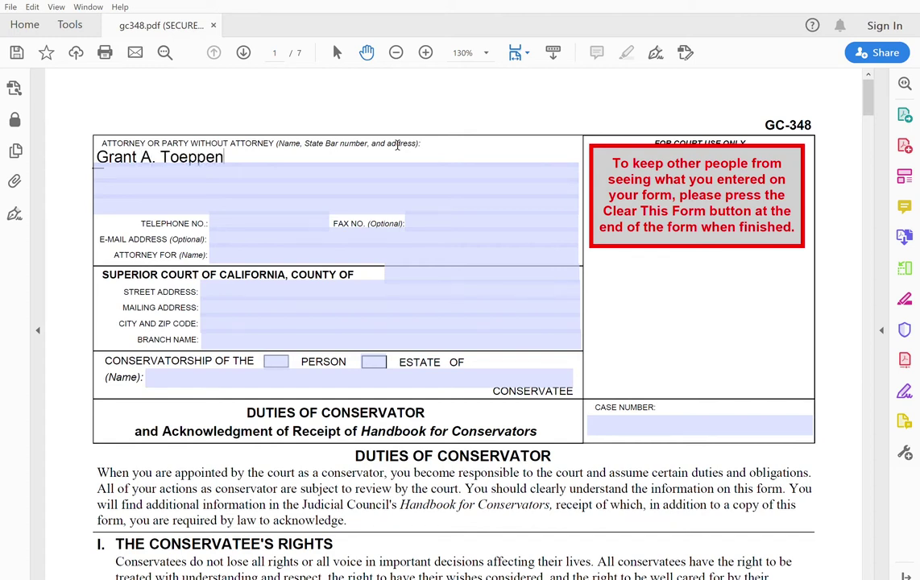
key("Tab")
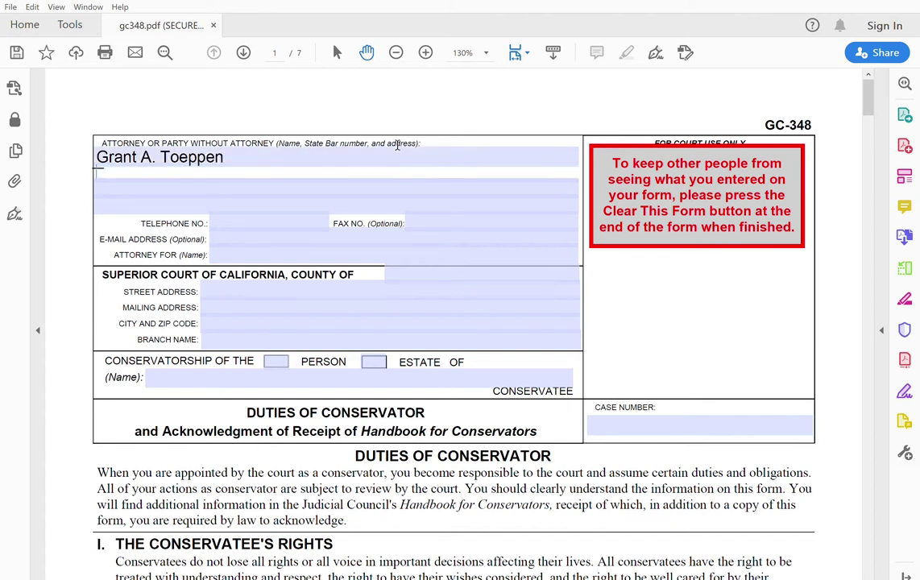
left_click(257, 246)
type("In")
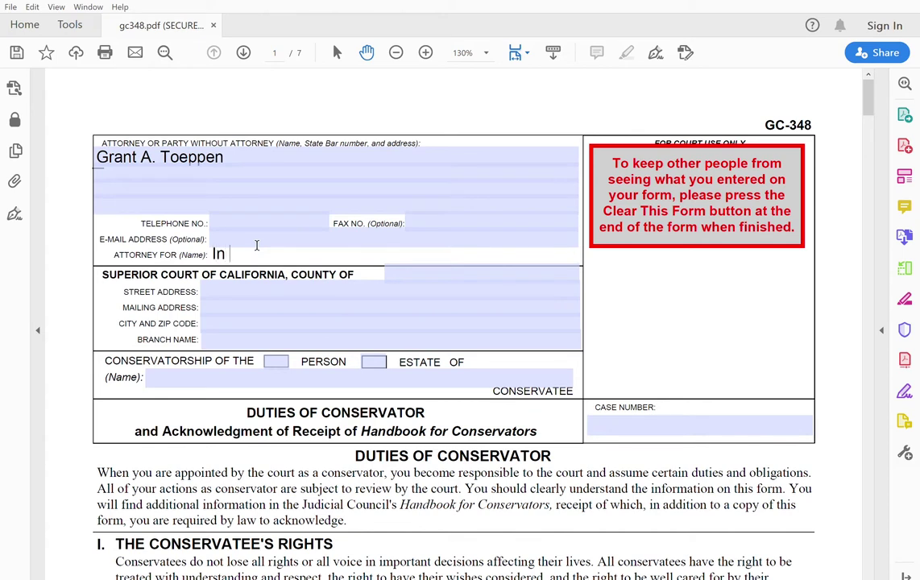
type(" Pro Per")
left_click(184, 165)
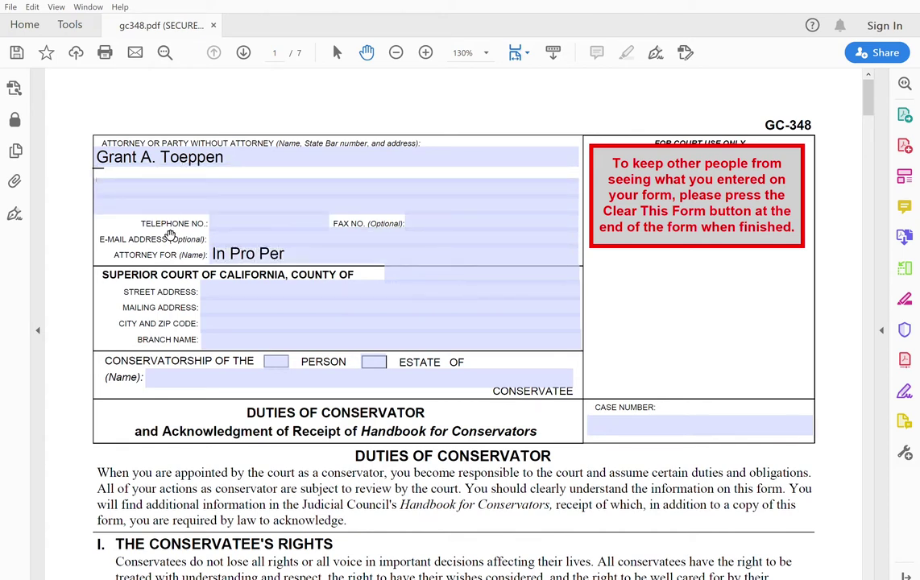
left_click(280, 252)
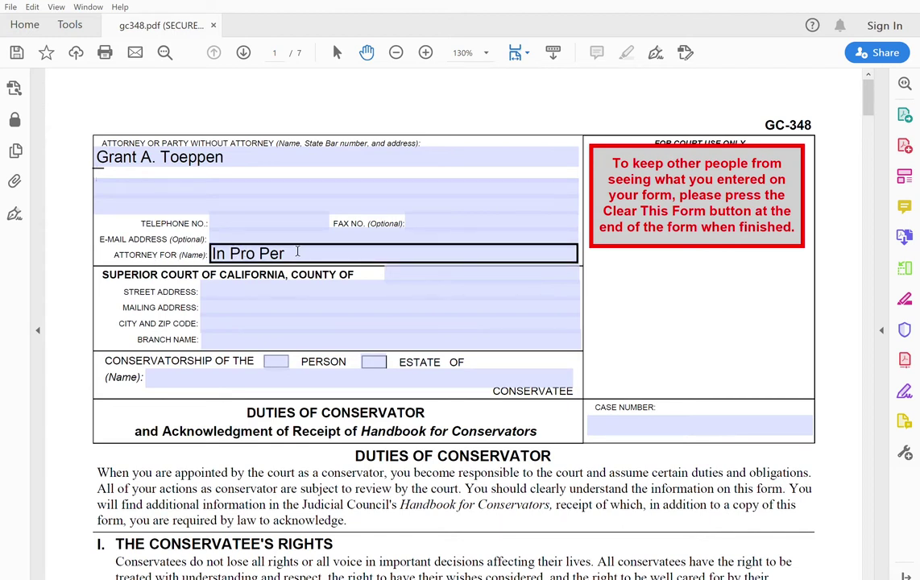
left_click(129, 169)
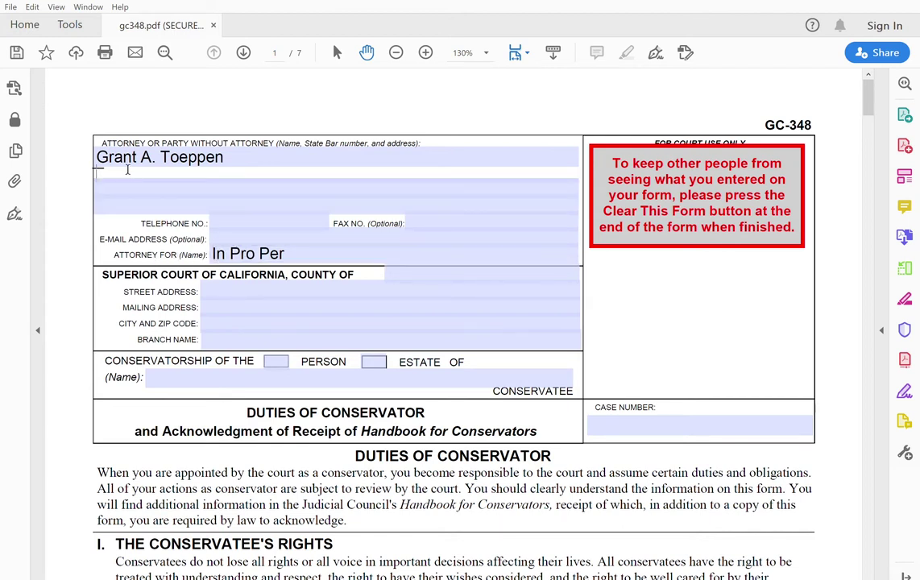
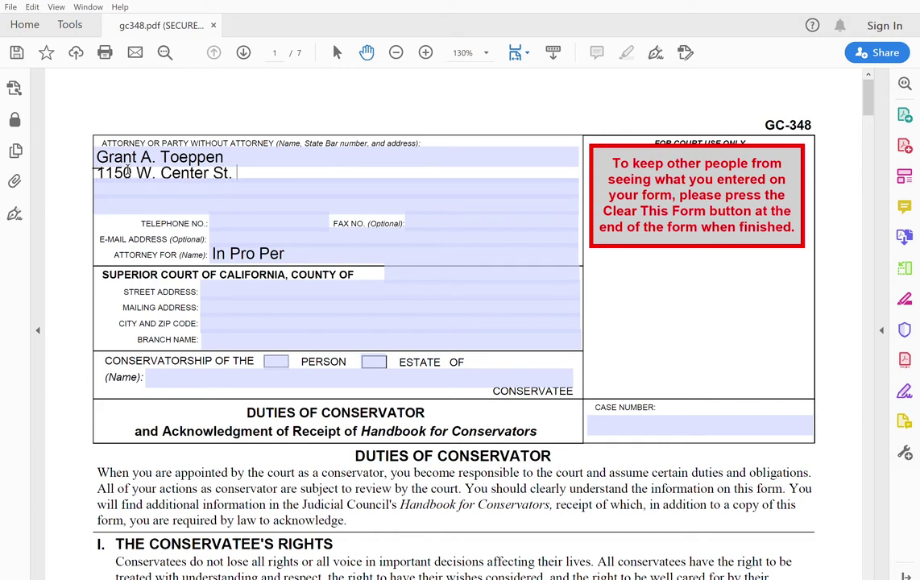
key("Return")
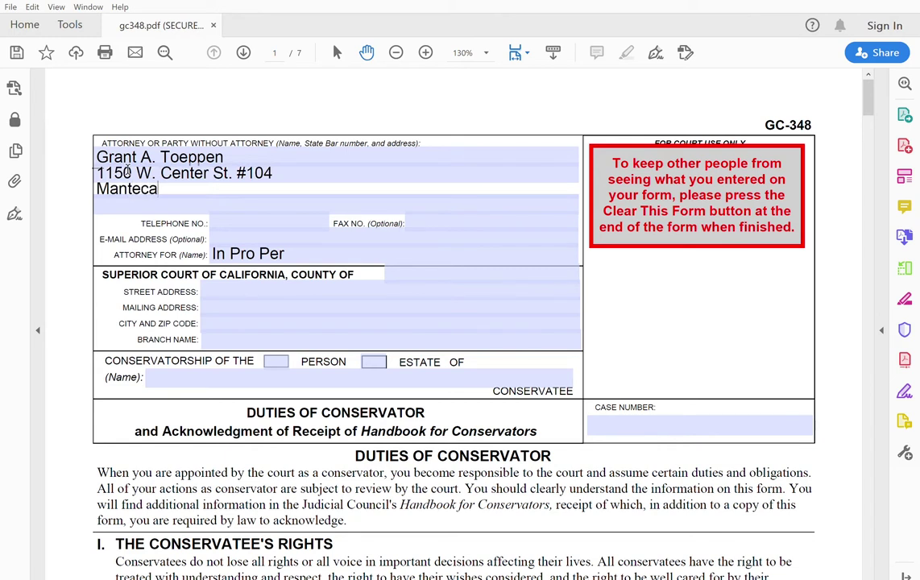
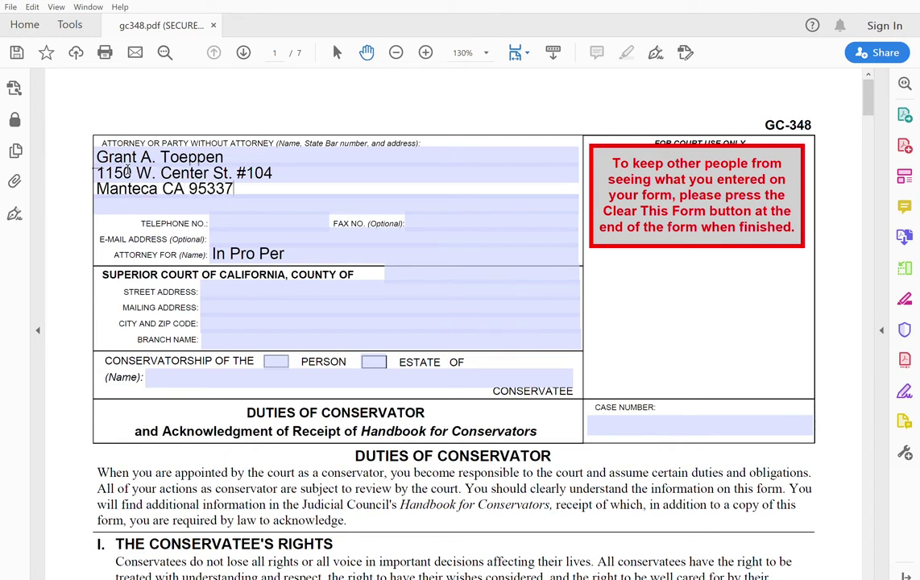
Enter the filer's telephone number, leaving the fax and e-mail fields blank.
left_click(217, 222)
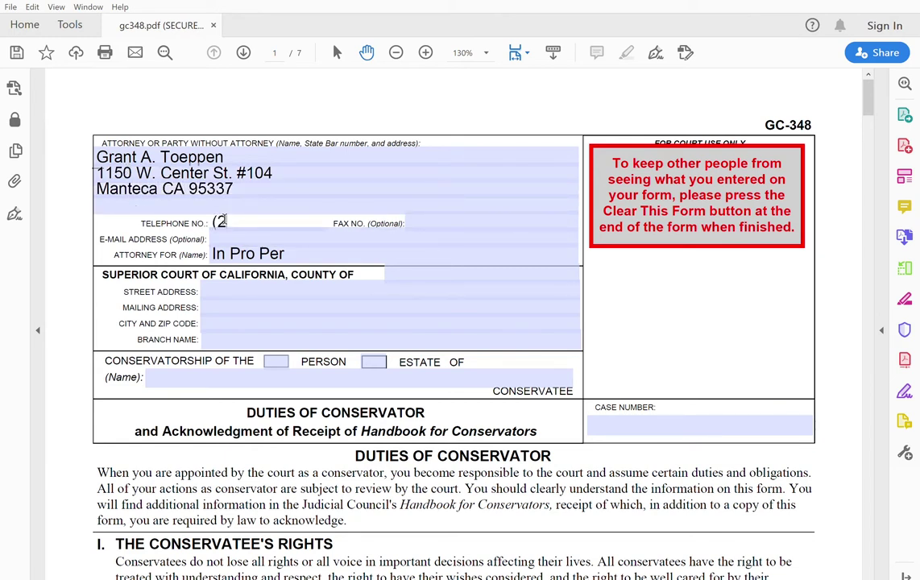
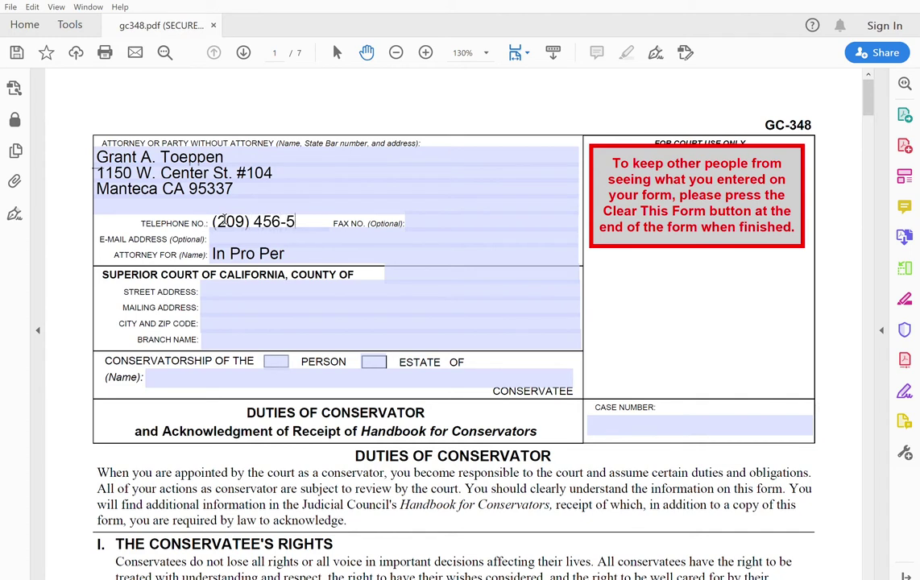
left_click(416, 234)
left_click(418, 247)
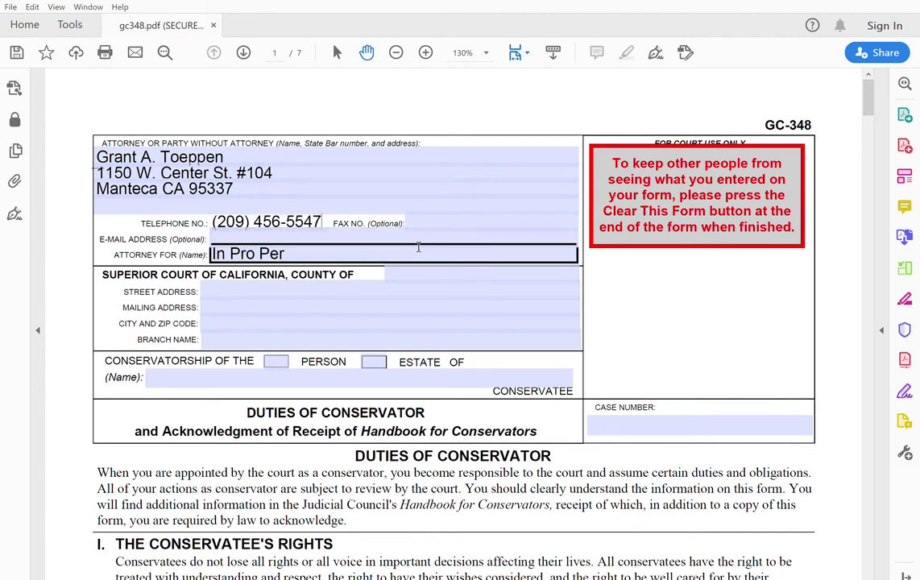
left_click(464, 215)
left_click(409, 234)
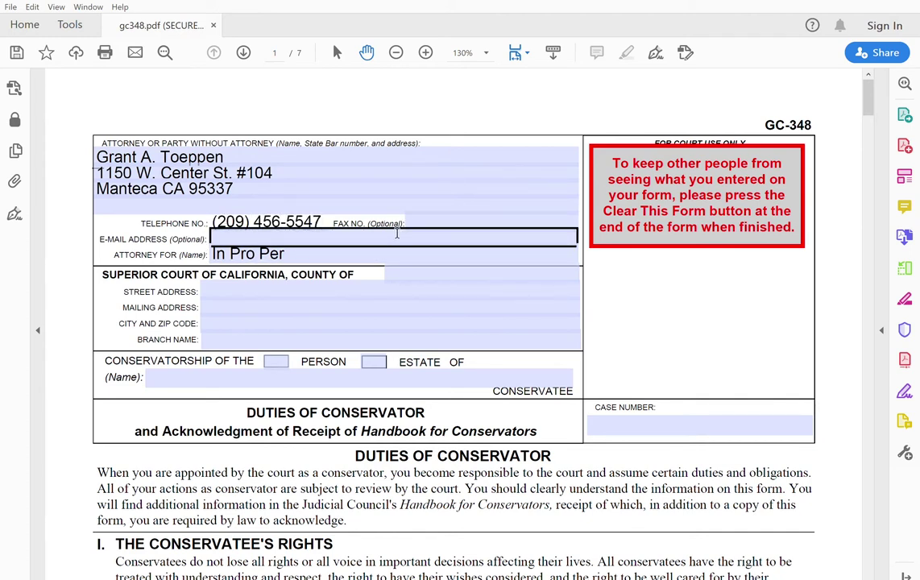
left_click(407, 247)
Enter San Joaquin as the county and the courthouse street address.
left_click(430, 271)
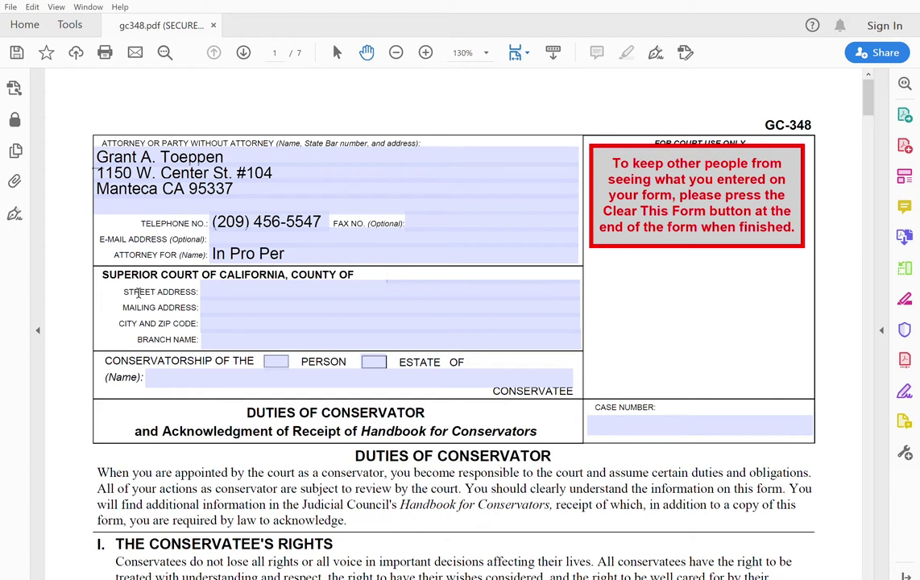
type("San Joaquin")
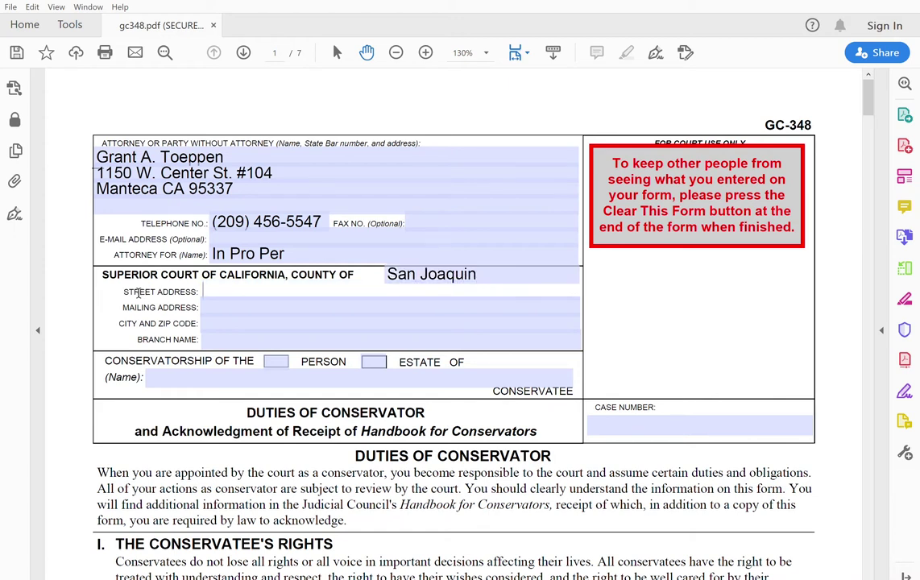
key("Tab")
type("180 E. Weer")
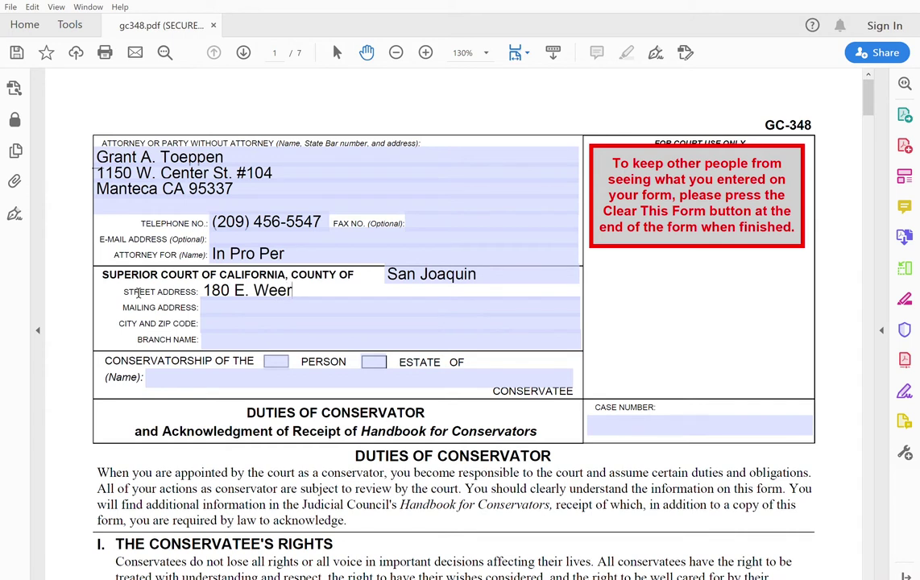
key("BackSpace")
key("BackSpace")
type("ber Ave.")
Set the city and zip to Stockton 95202 and the branch name to Main Courthouse.
key("Tab")
key("Tab")
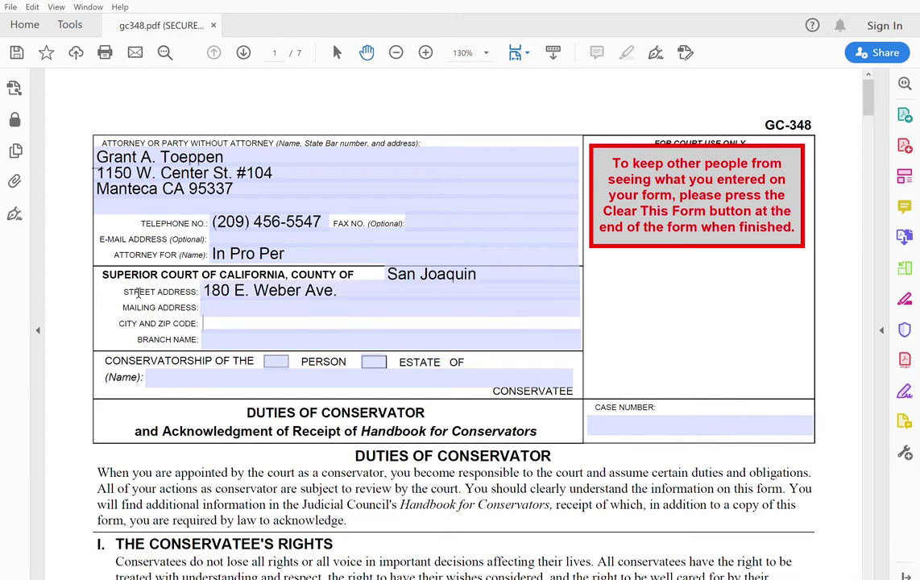
type("Stockton CA")
key("Tab")
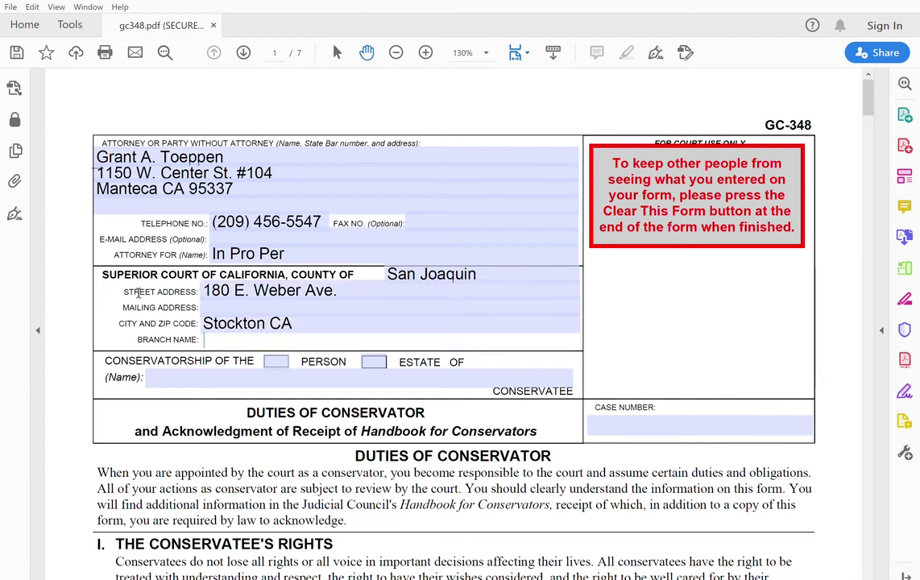
type("95202")
key("BackSpace")
key("BackSpace")
key("BackSpace")
key("BackSpace")
key("BackSpace")
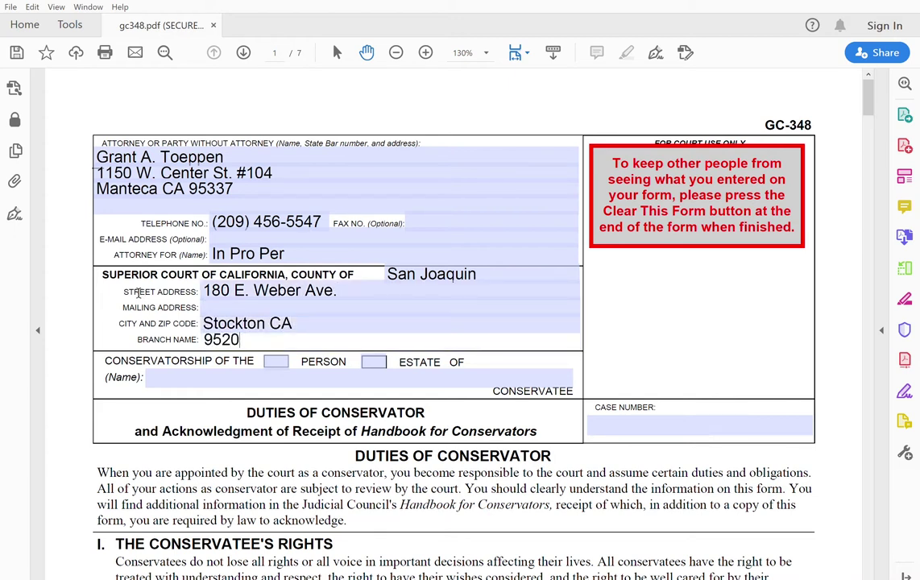
left_click(304, 320)
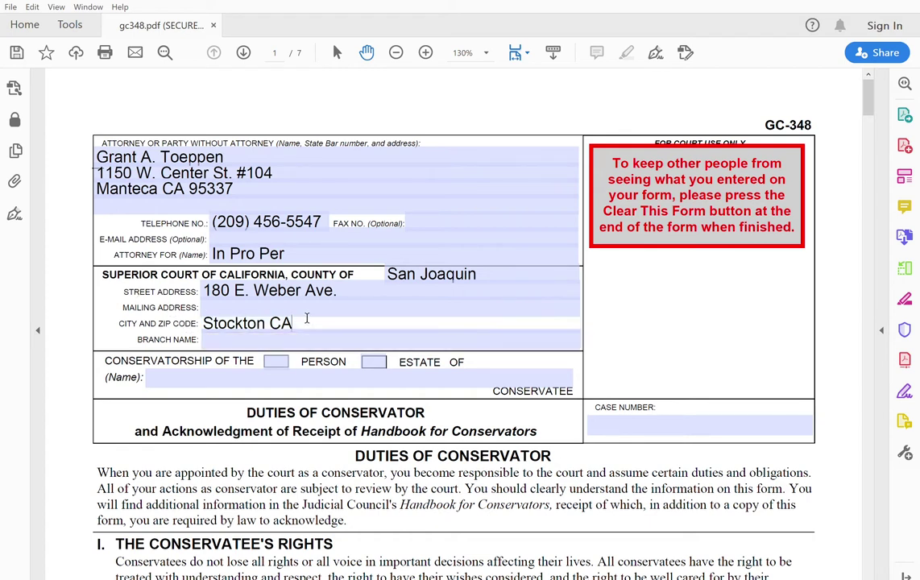
key("BackSpace")
key("BackSpace")
type("95202")
left_click(296, 337)
type("Main Courthouse")
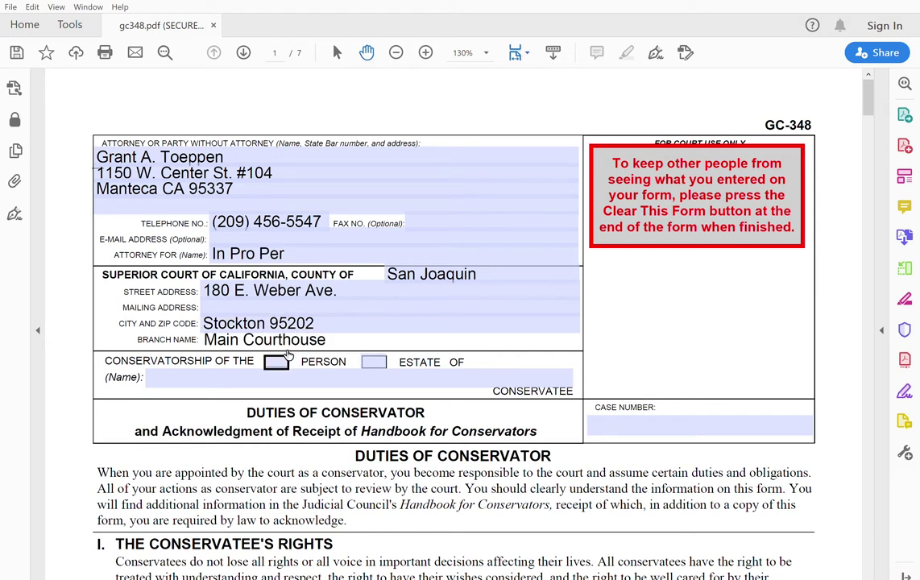
Check Person conservatorship, then enter the conservatee's name and the case number on page 1.
left_click(288, 355)
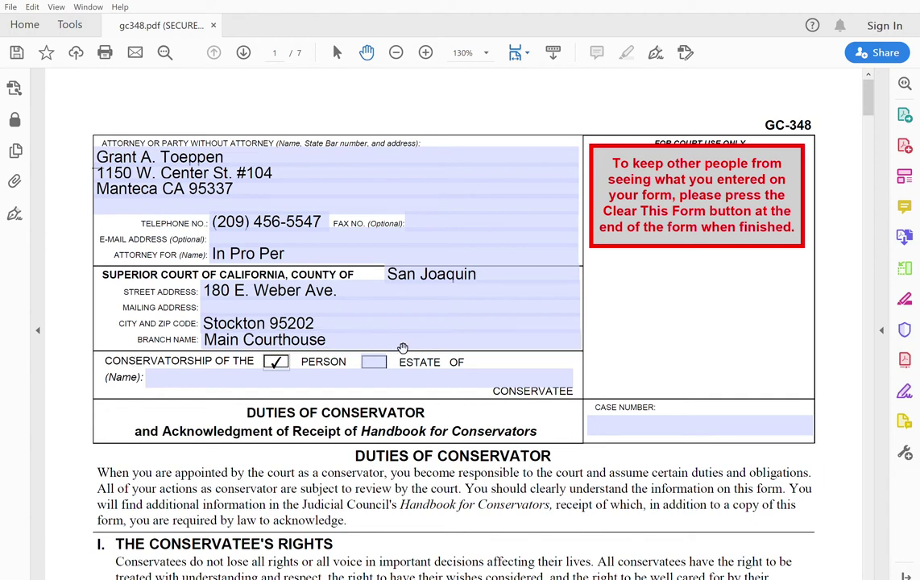
left_click(202, 373)
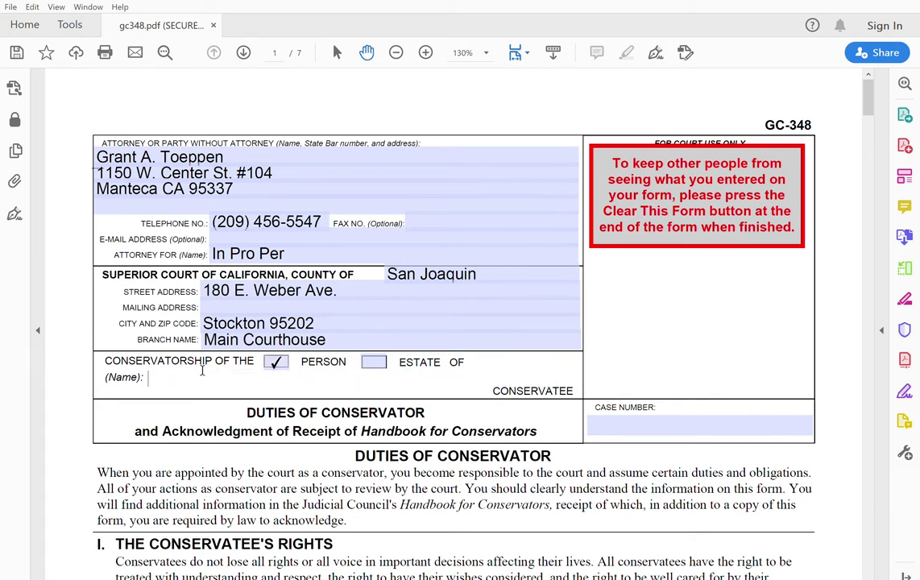
type("John Smith")
left_click(649, 421)
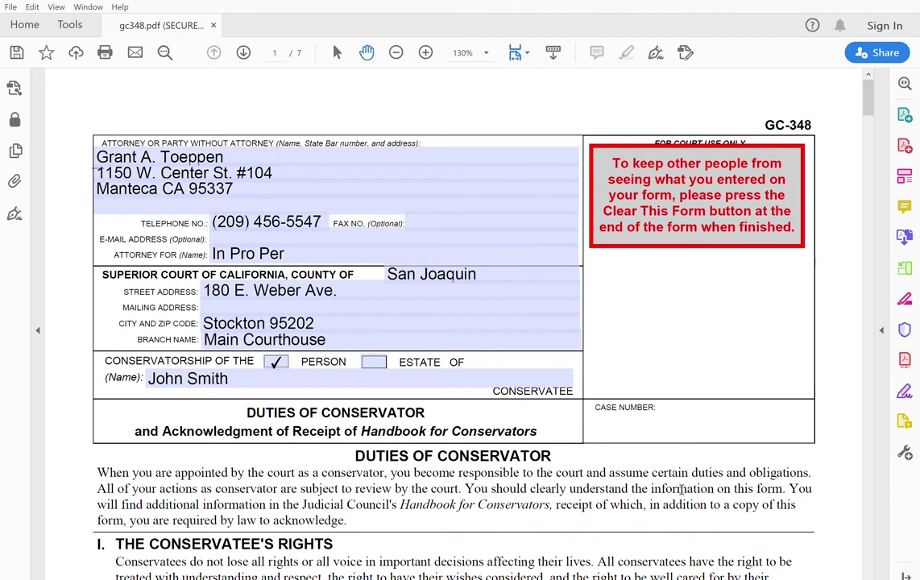
left_click(604, 421)
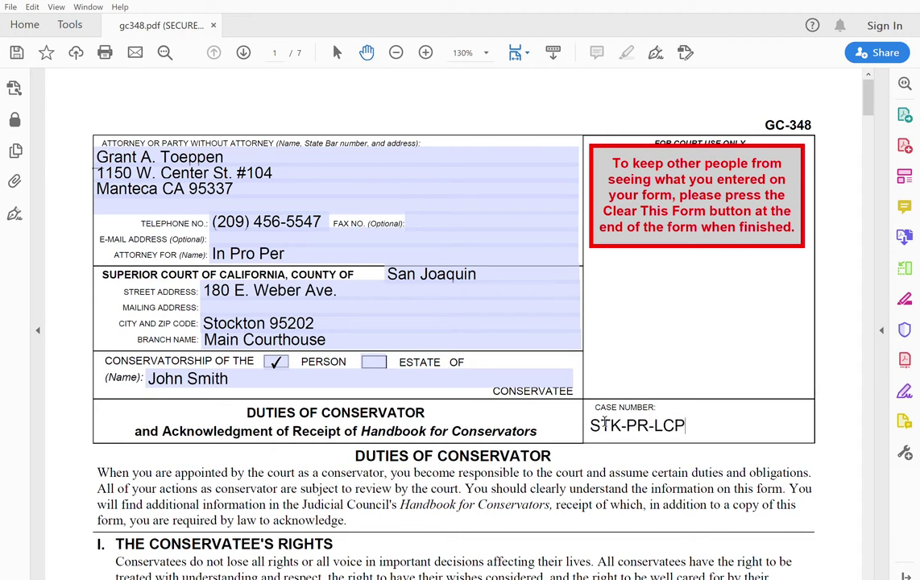
scroll(867, 113, "down", 3)
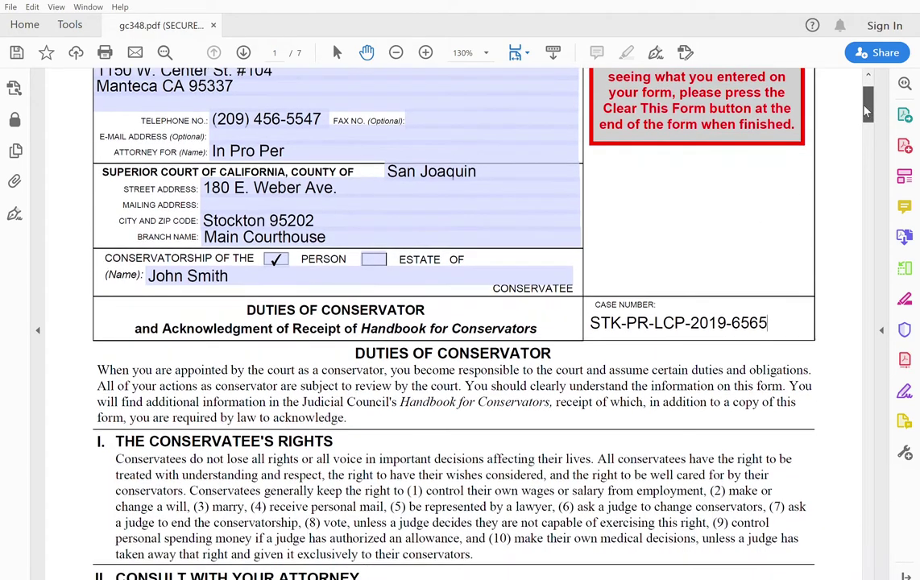
left_click_drag(867, 113, 865, 127)
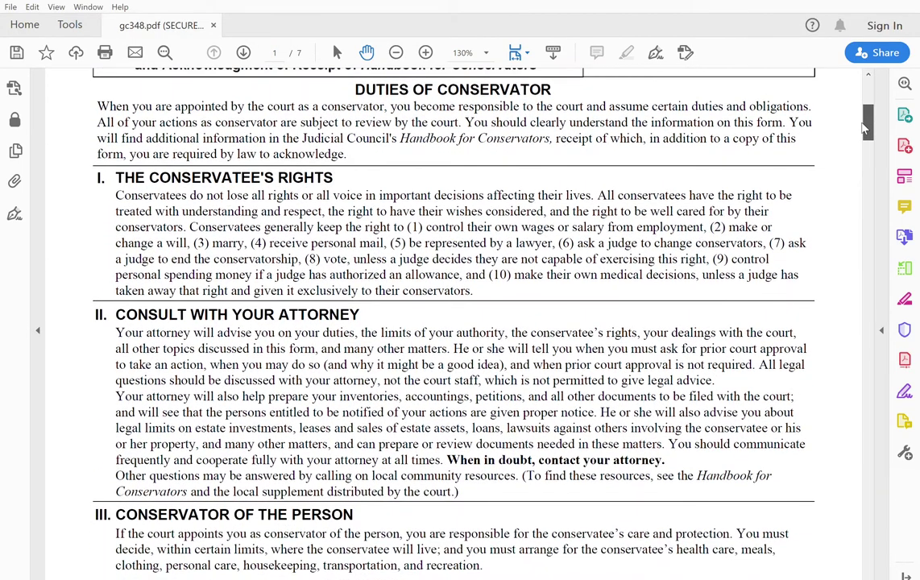
Scroll through the duties text from page 1 down to page 6's sections IV–VI.
scroll(865, 128, "down", 1)
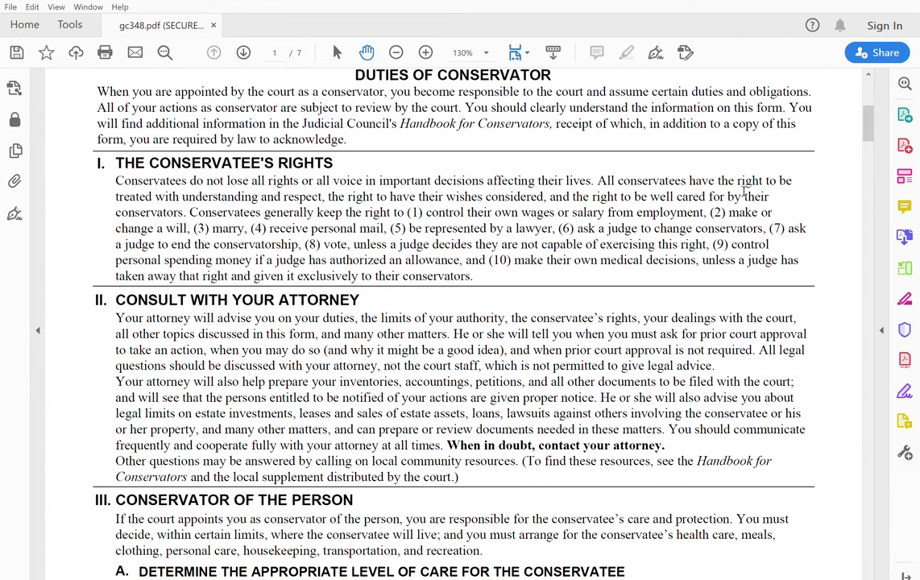
left_click_drag(870, 123, 853, 249)
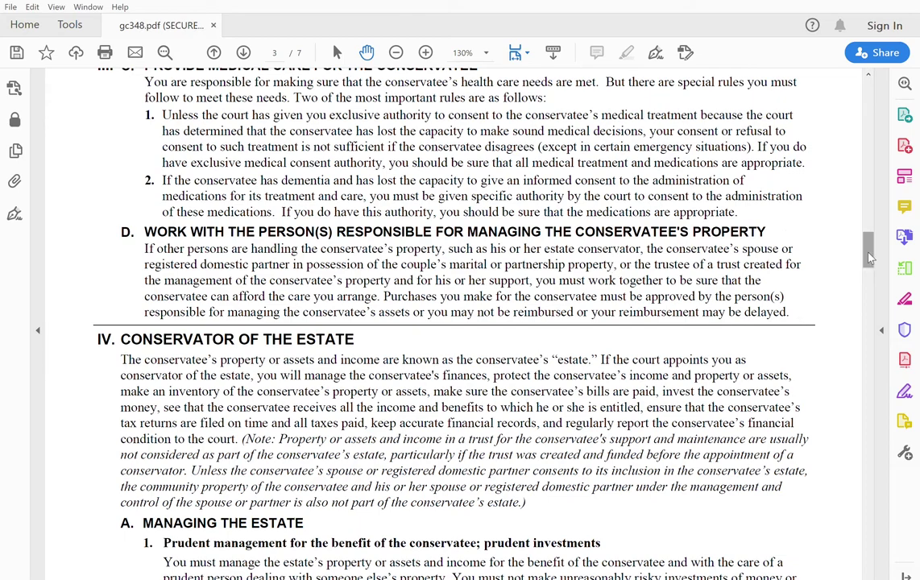
left_click_drag(869, 257, 863, 295)
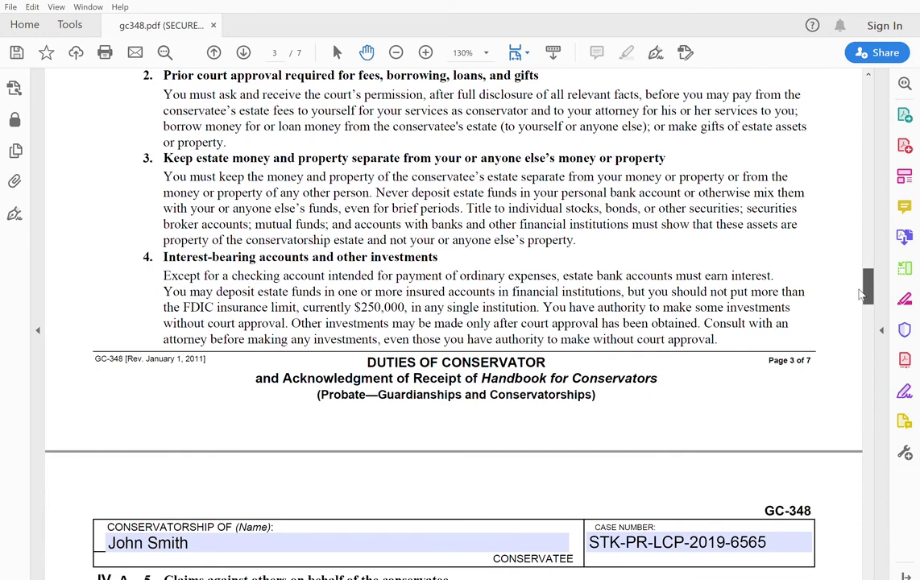
left_click_drag(862, 295, 843, 410)
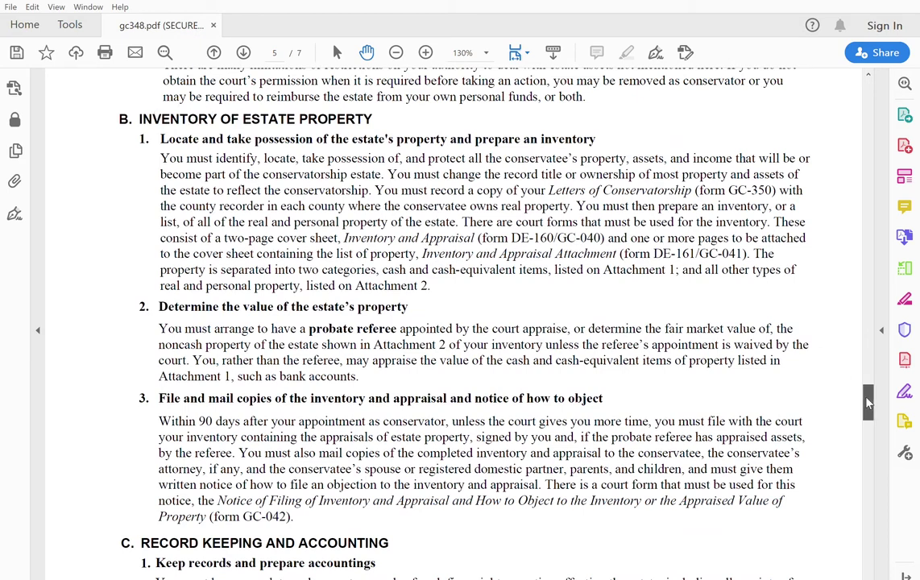
left_click_drag(868, 403, 861, 417)
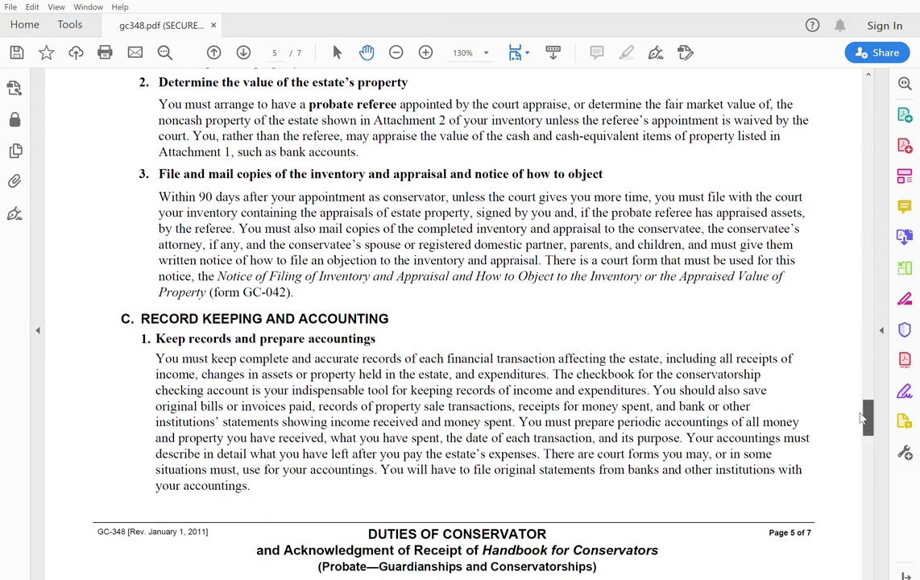
left_click_drag(861, 417, 858, 460)
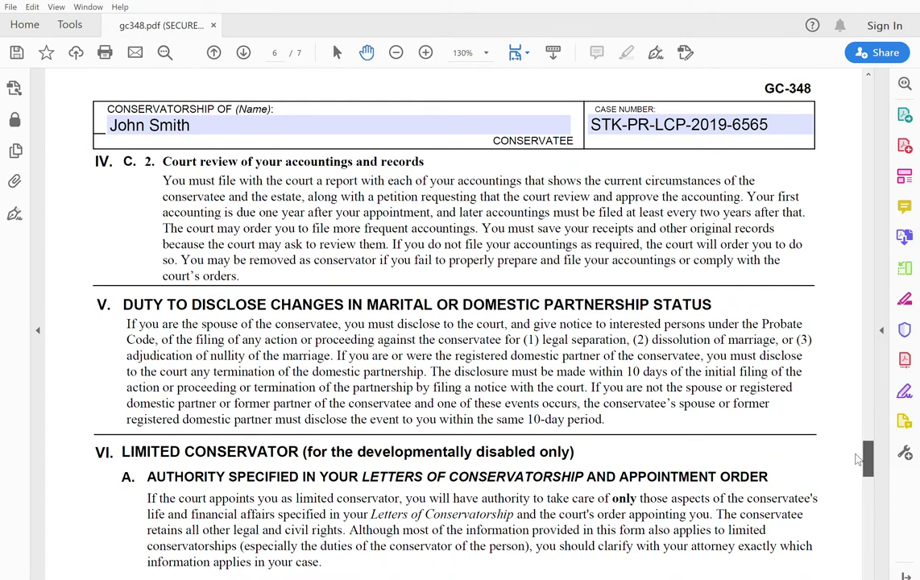
scroll(859, 459, "down", 2)
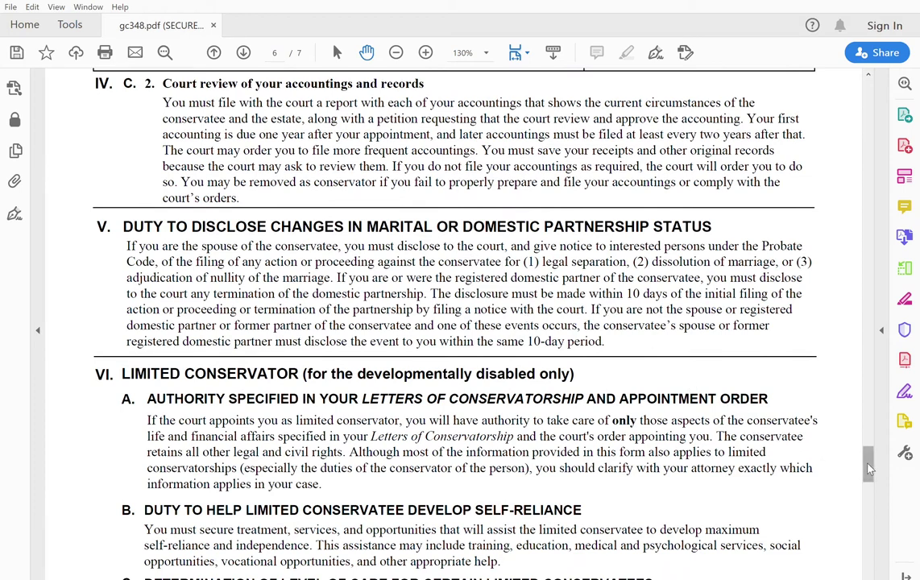
Read through sections VI and VII down to the Temporary Conservator section at page 6's bottom.
left_click_drag(870, 470, 860, 486)
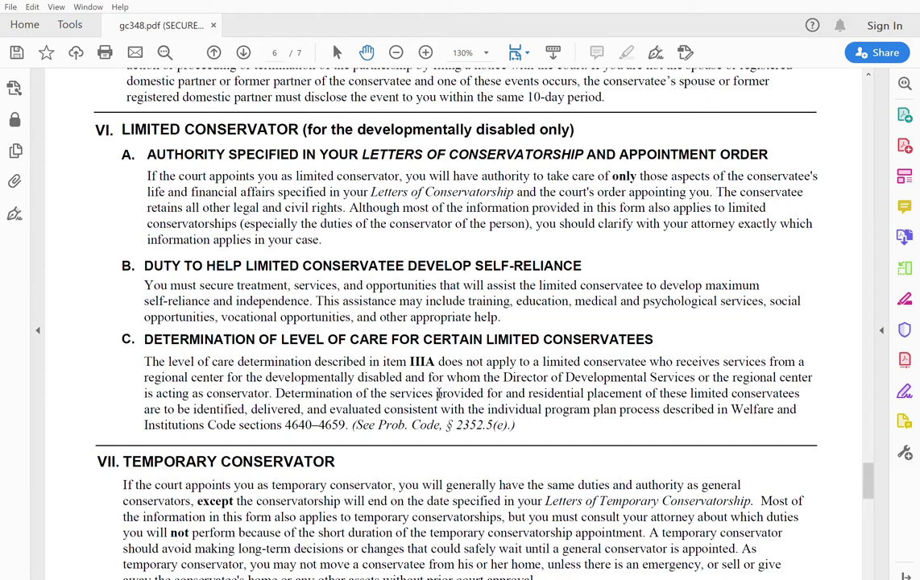
left_click_drag(529, 394, 540, 410)
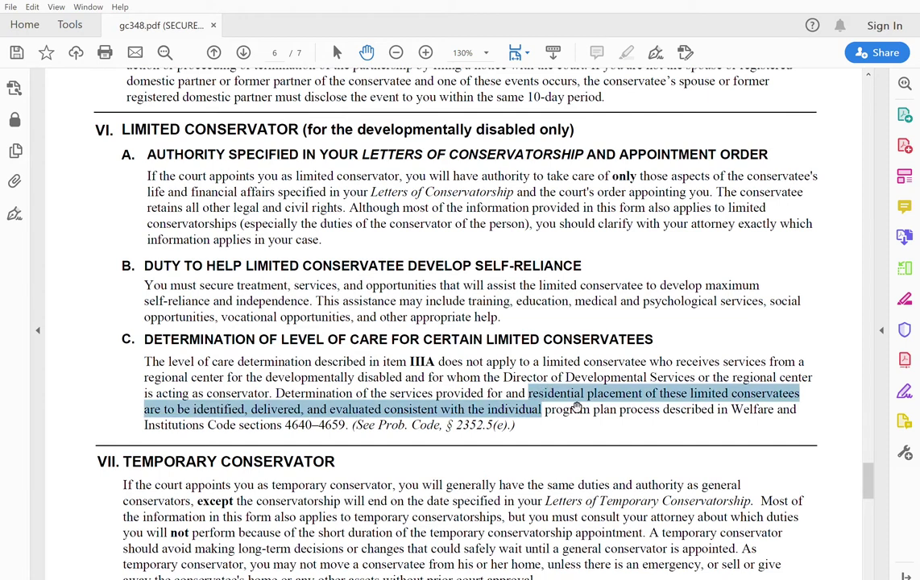
left_click(579, 426)
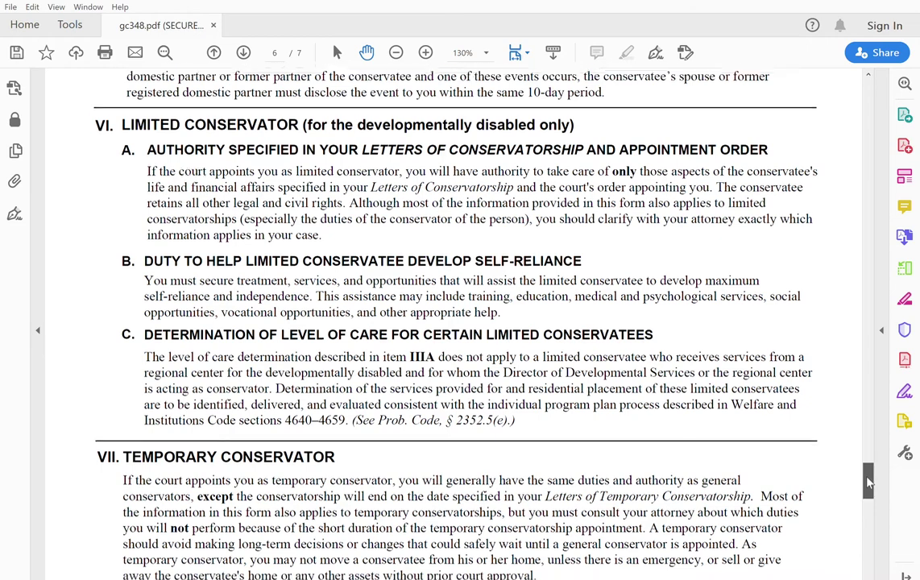
left_click_drag(869, 482, 867, 500)
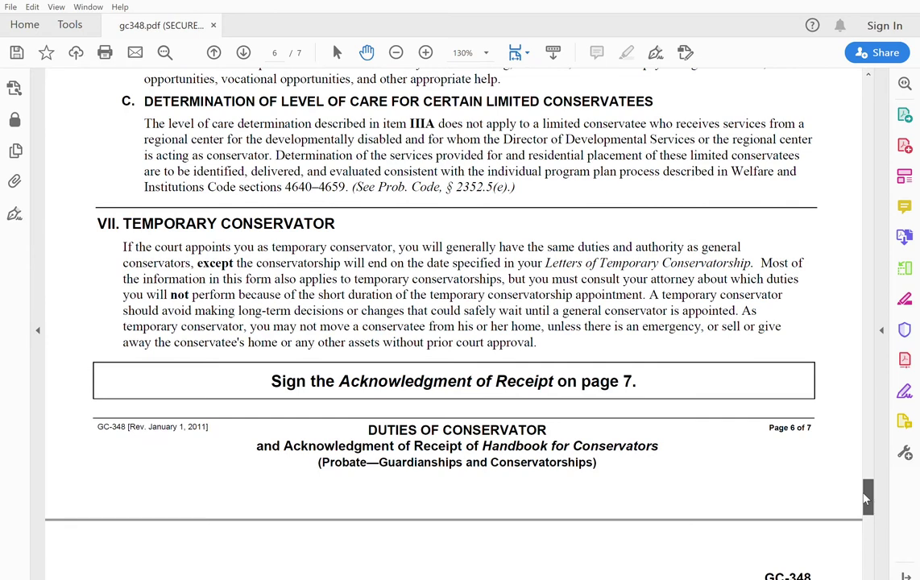
left_click_drag(868, 499, 867, 503)
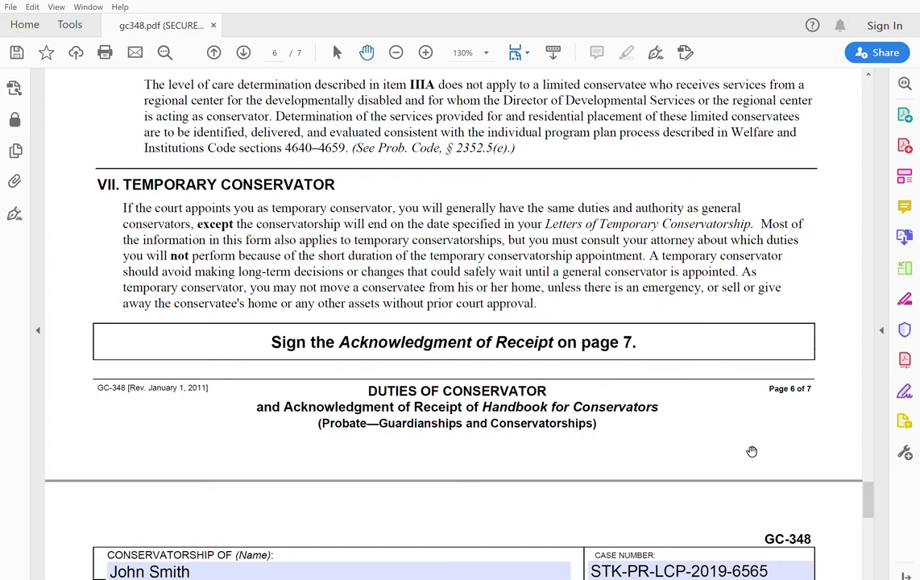
Scroll down to page 7's Acknowledgment of Receipt with its blank date and name lines.
left_click_drag(870, 502, 865, 536)
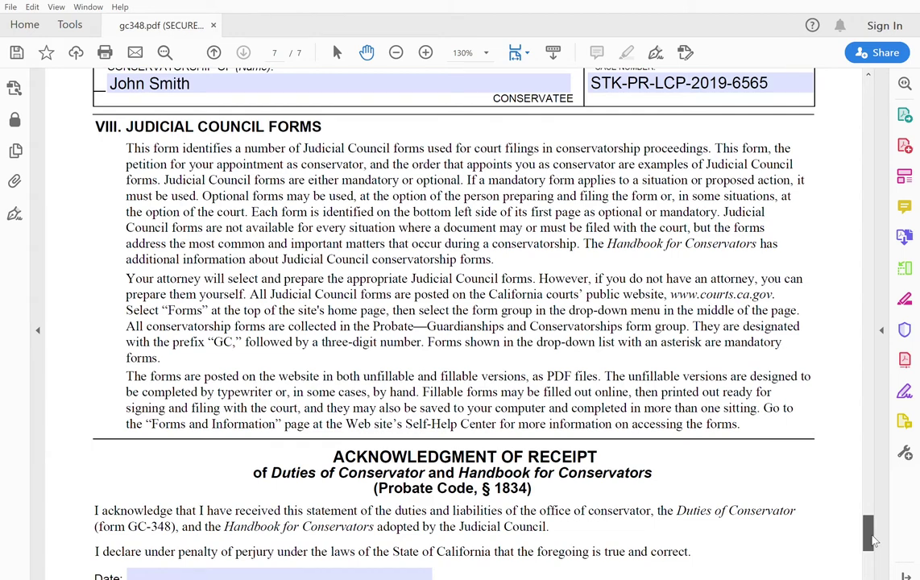
left_click_drag(873, 540, 870, 562)
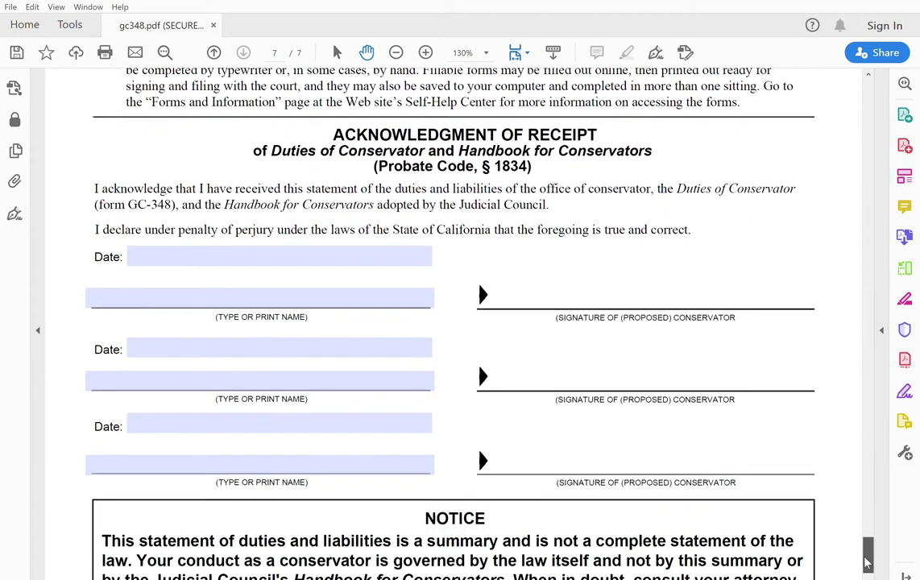
Enter 1/14/2020 as the acknowledgment date and type the conservator's printed name below it.
left_click(360, 252)
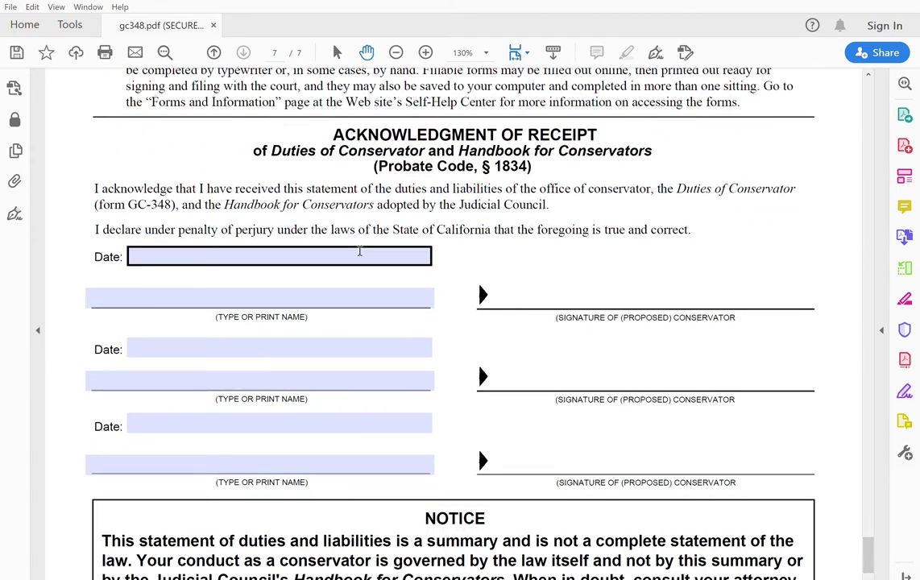
left_click(327, 289)
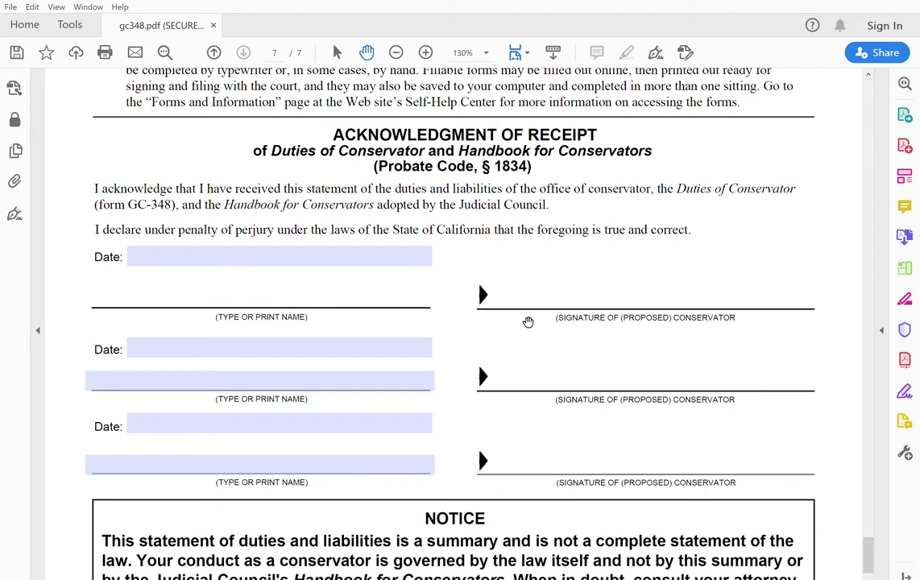
left_click(288, 256)
type("1")
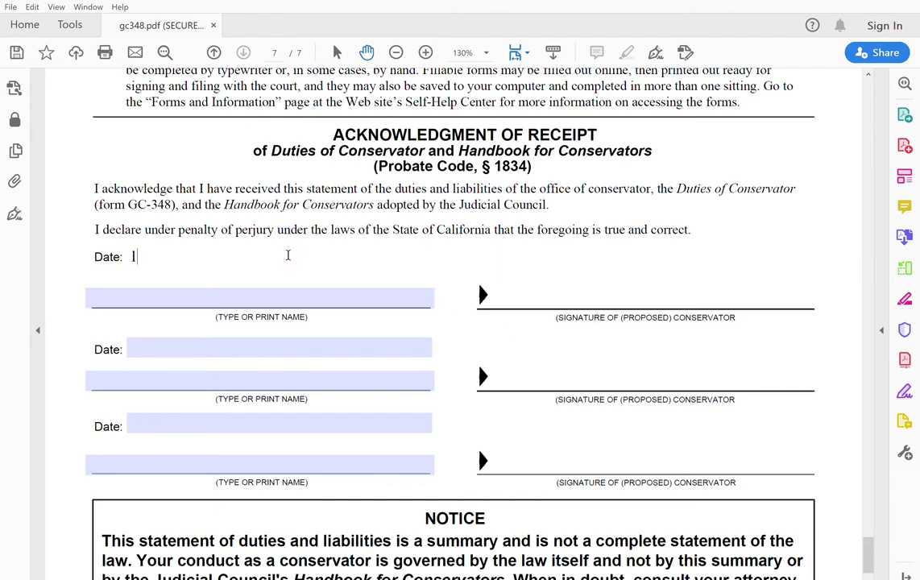
type("/14/2020")
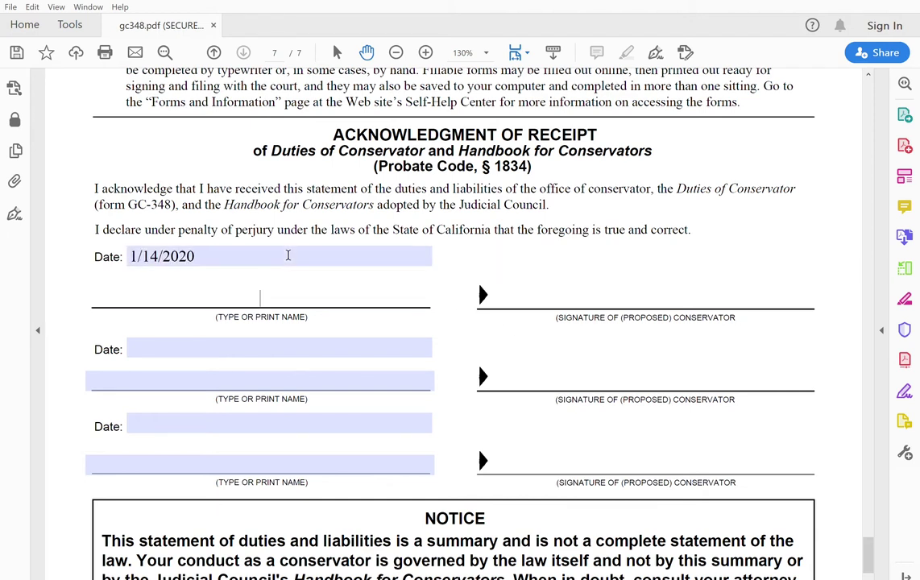
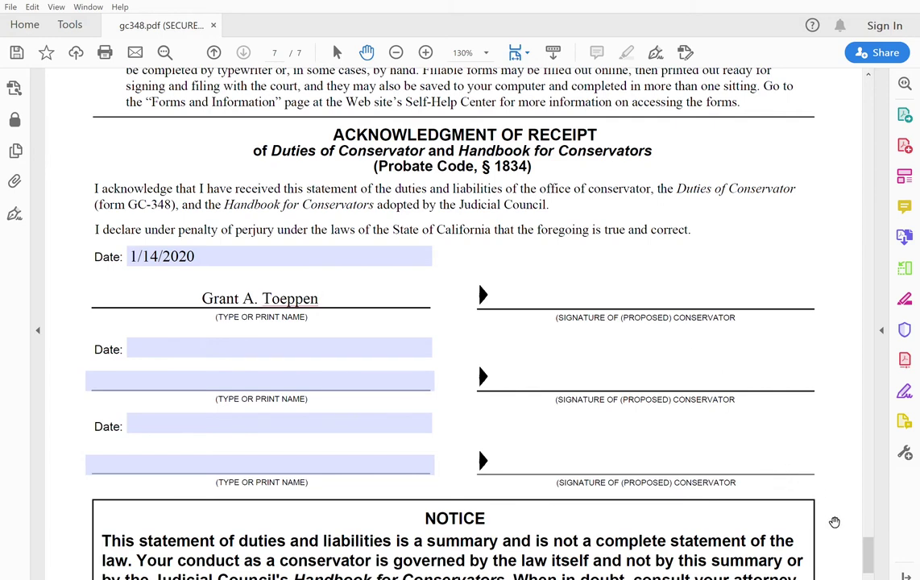
left_click_drag(872, 546, 870, 565)
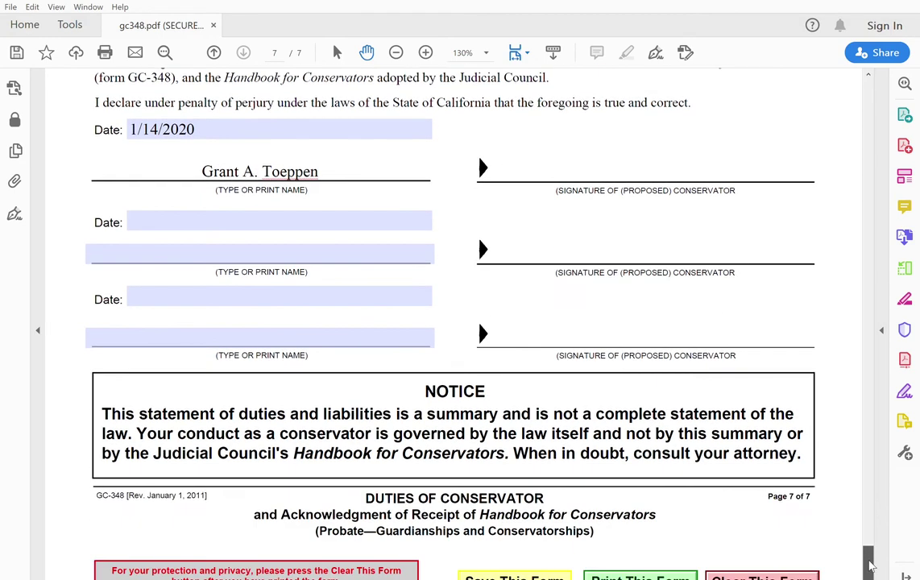